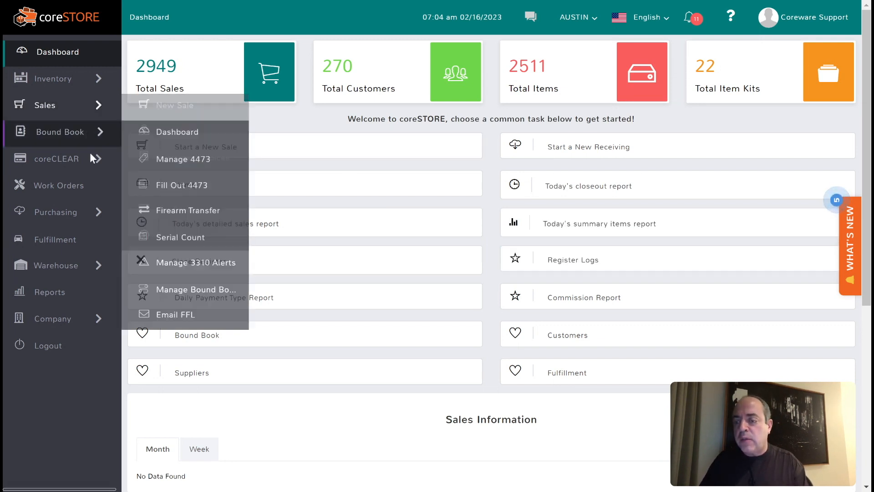
mouse_move(80, 214)
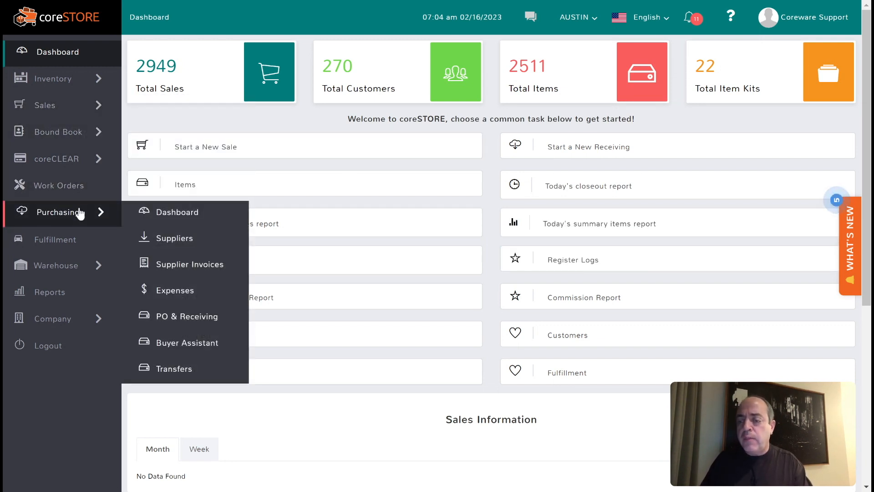
click(168, 216)
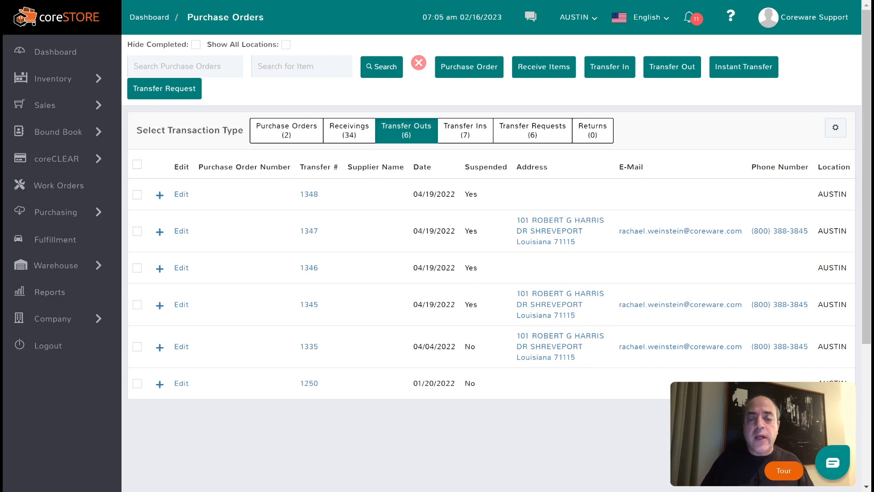
click(672, 68)
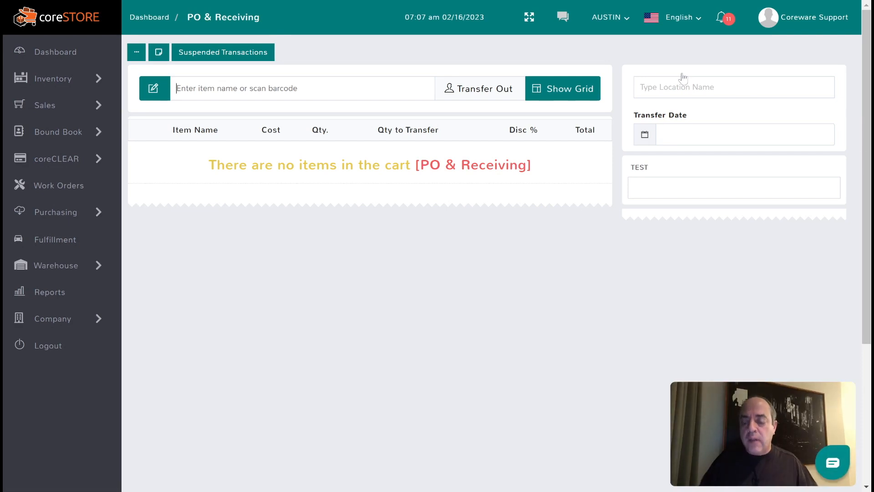
text(850016201867)
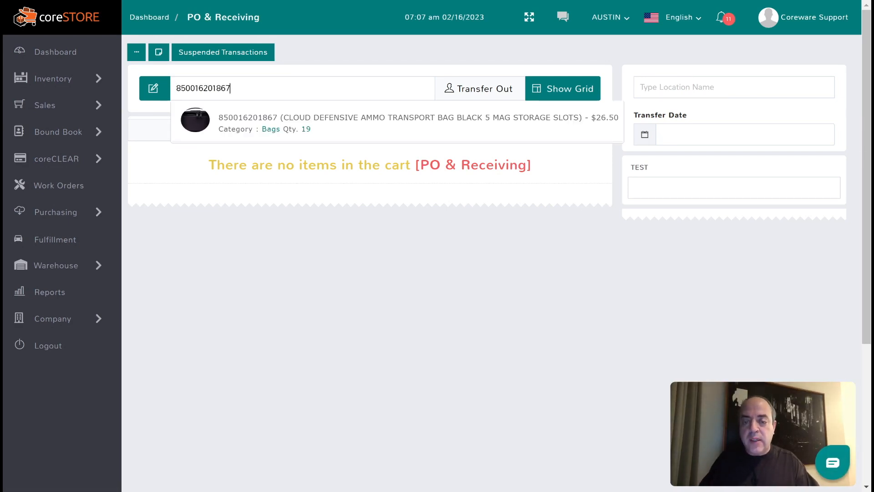
key(Return)
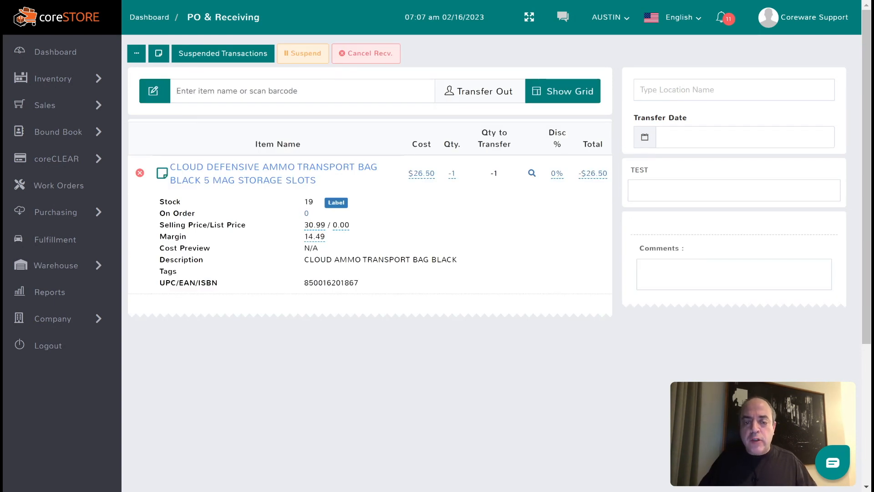
Set the ammo transport bag's transfer-out quantity to -10
click(452, 174)
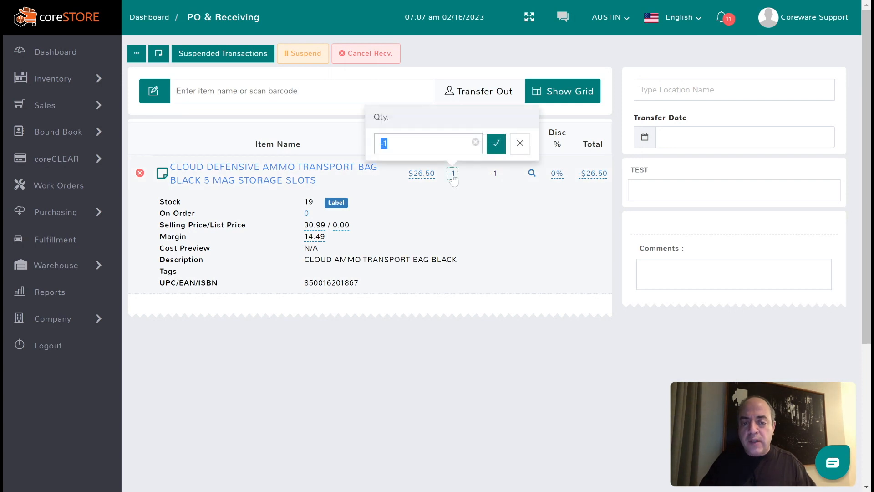
text(-10)
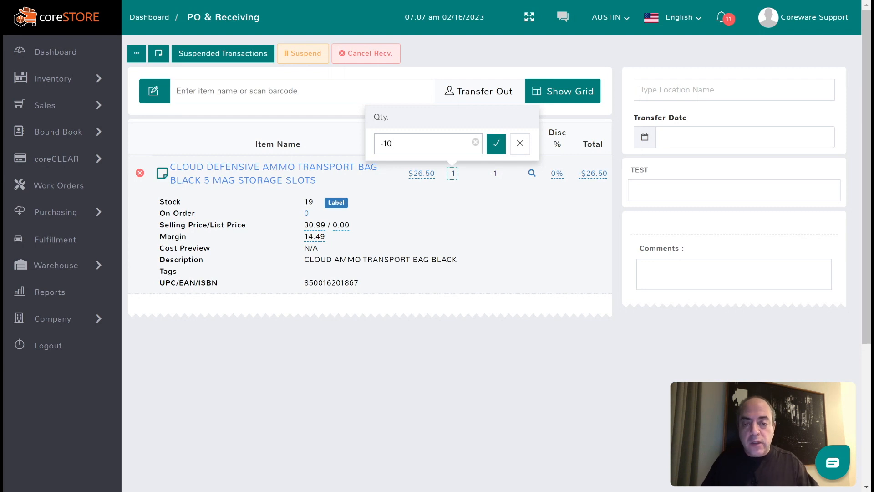
key(Return)
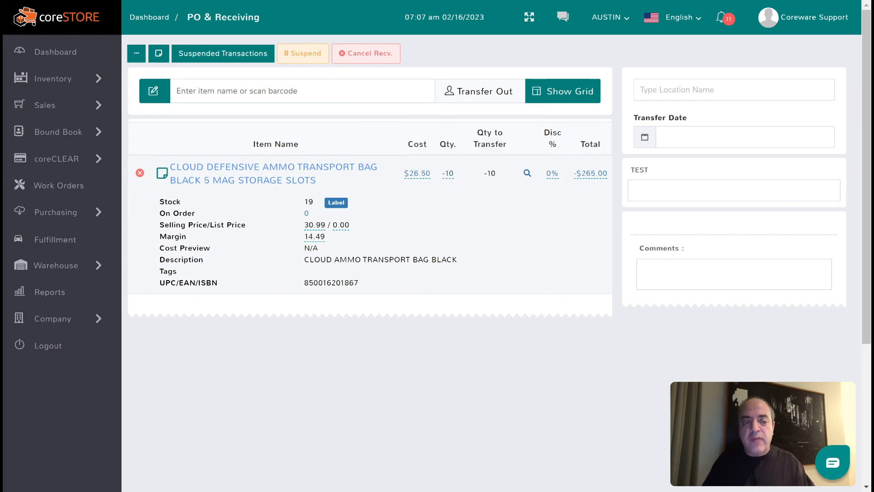
Choose HOUSTON as the destination location and complete the transfer out
click(697, 90)
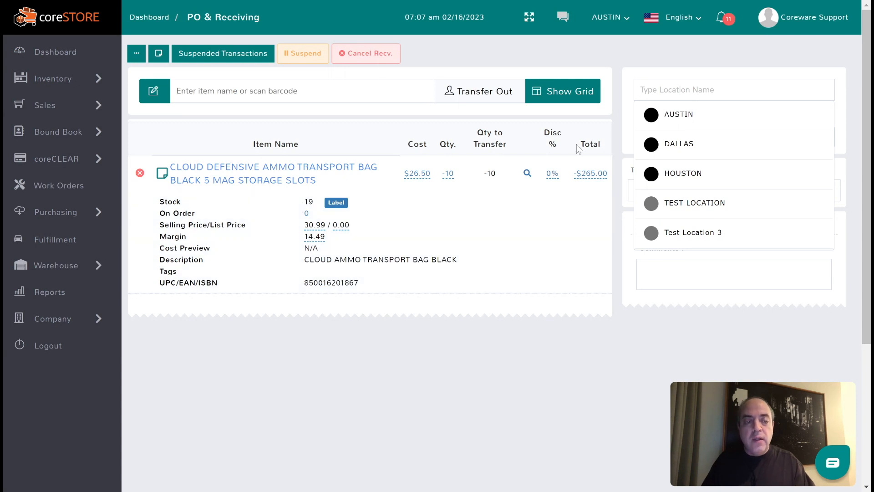
click(676, 174)
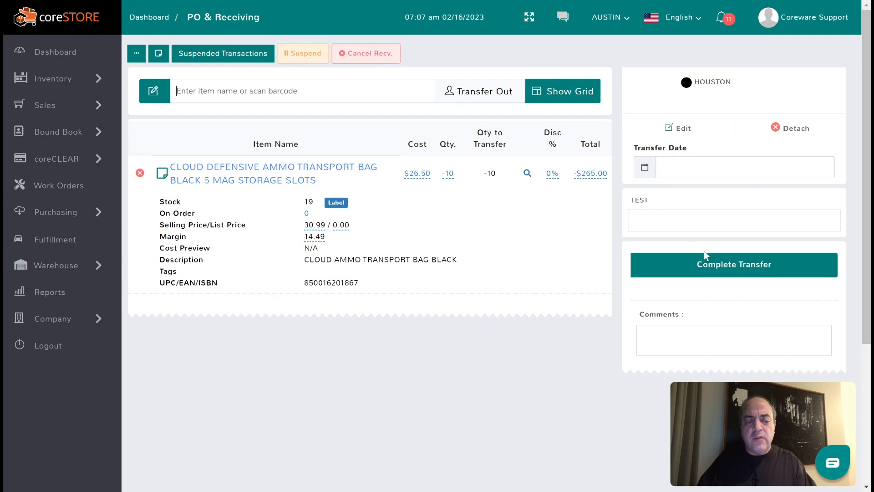
click(722, 269)
click(584, 262)
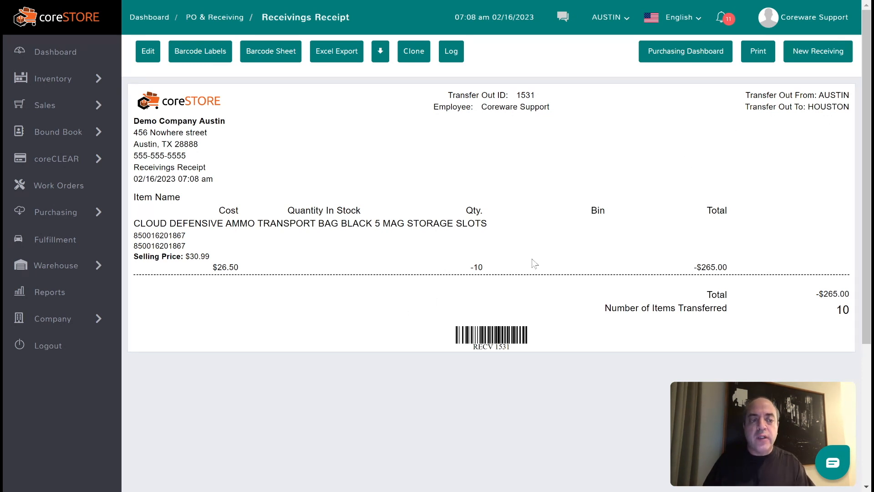
Open the ammo transport bag's item record and examine its stock by location, including Houston's In Transit In and Austin's In Transit Out
mouse_move(74, 70)
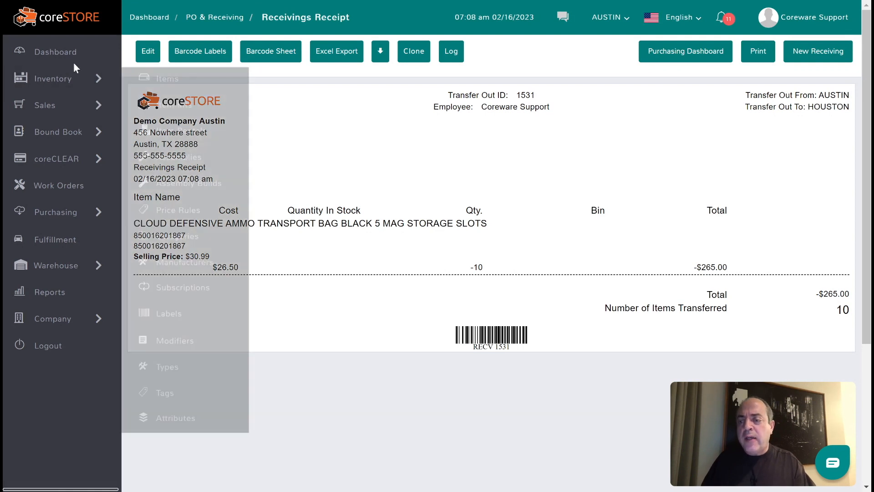
click(168, 80)
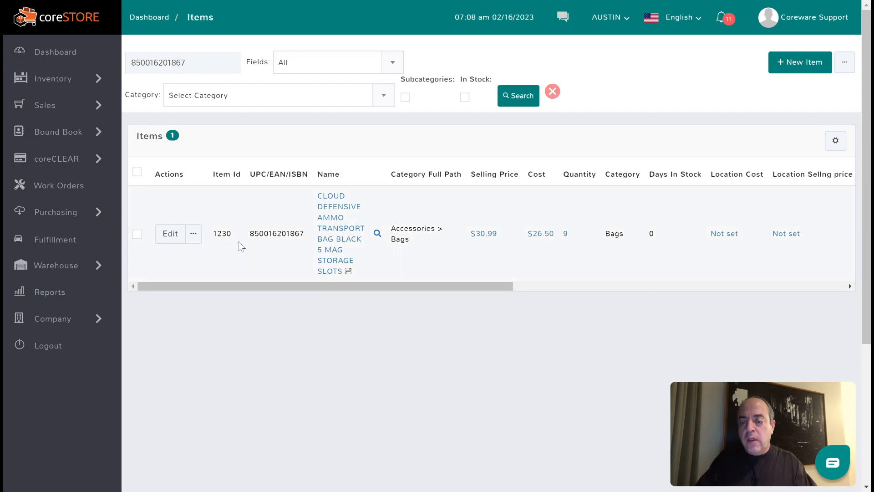
click(171, 234)
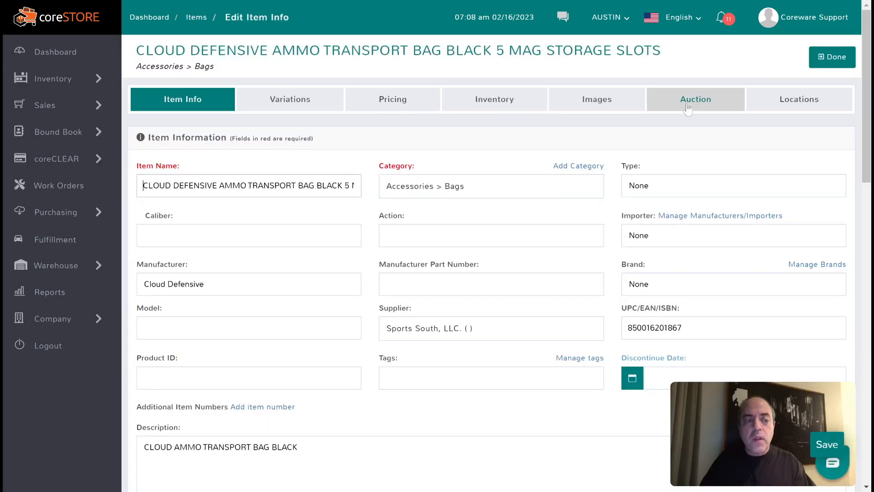
click(797, 101)
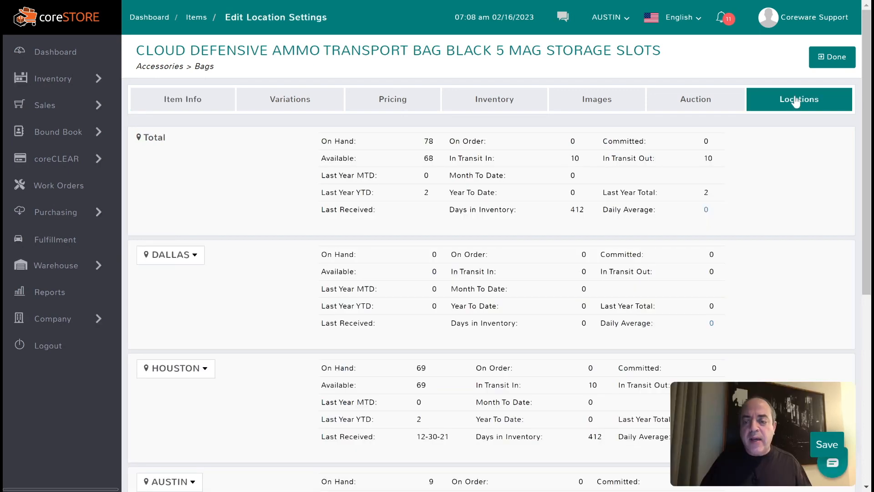
scroll(520, 292, down, 3)
scroll(520, 292, down, 4)
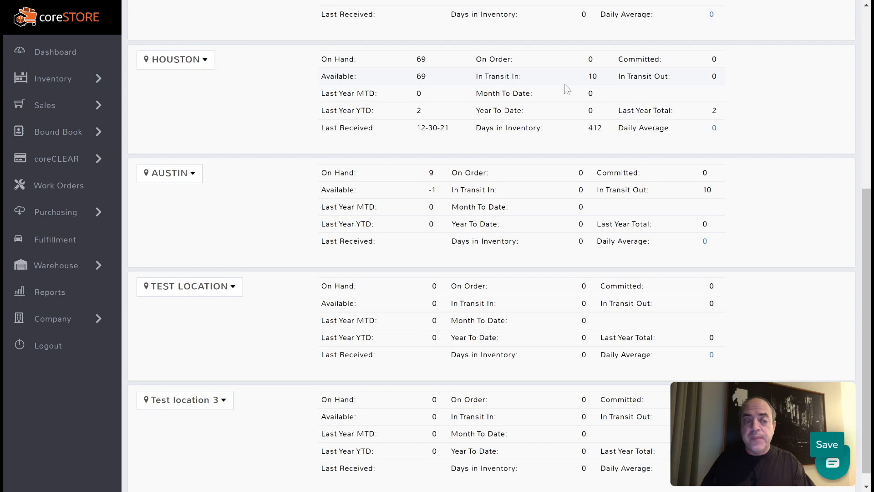
drag(476, 80, 514, 77)
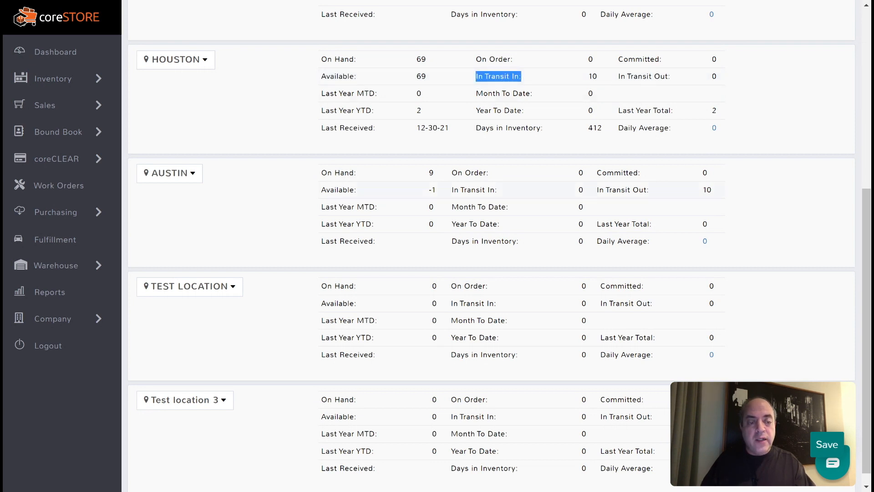
drag(605, 190, 647, 190)
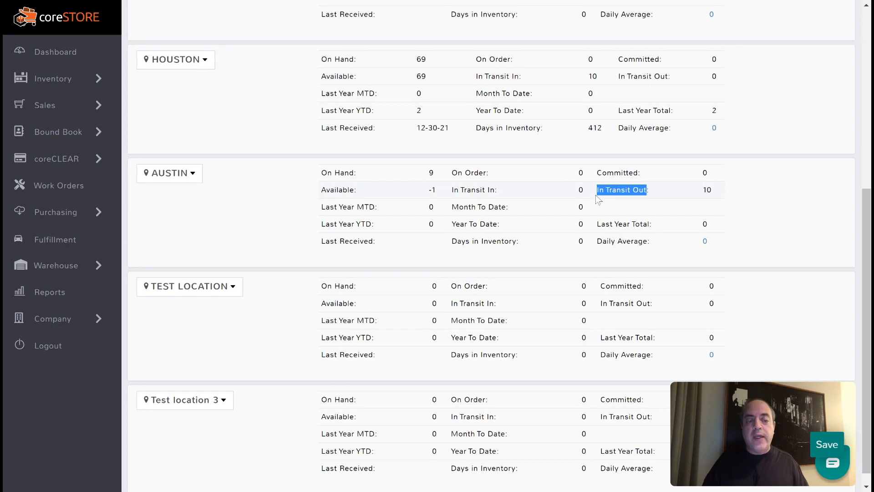
scroll(596, 194, up, 7)
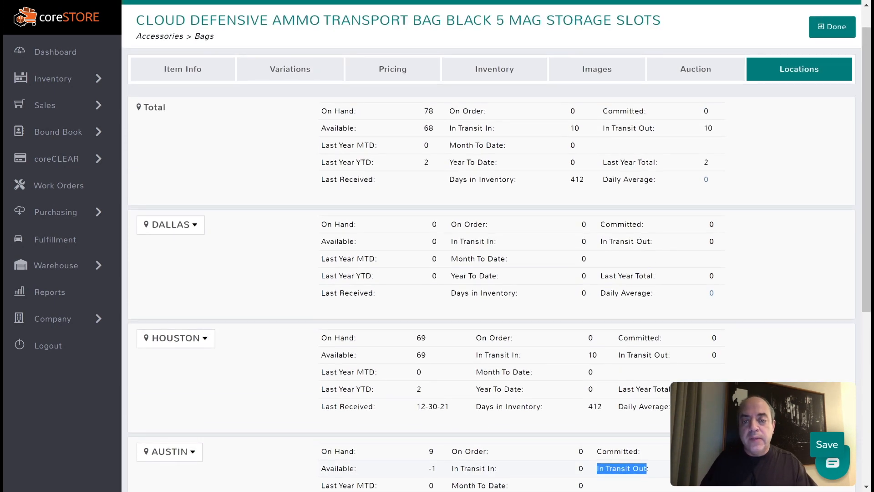
Start a new transfer in from the purchasing dashboard and switch the active store location to HOUSTON
mouse_move(75, 209)
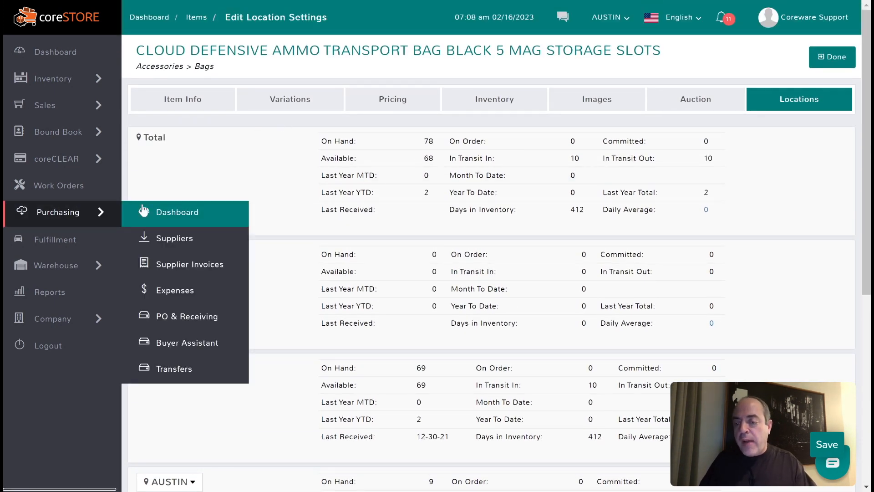
click(165, 218)
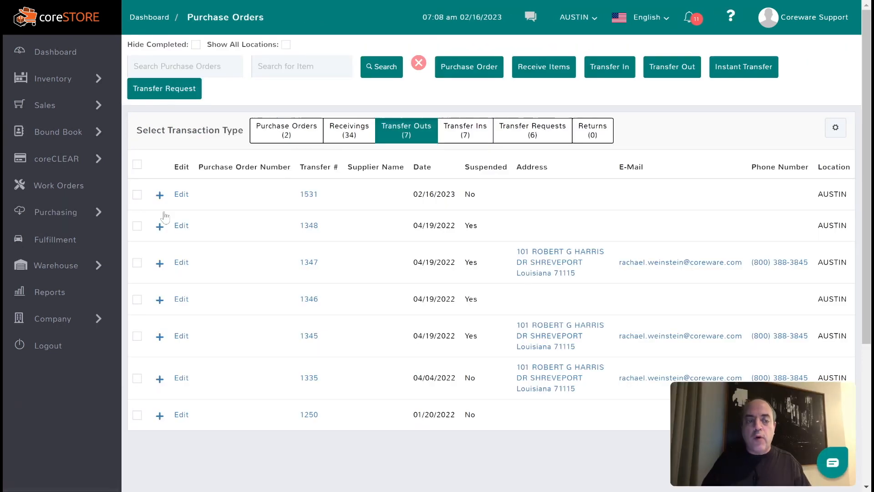
click(617, 73)
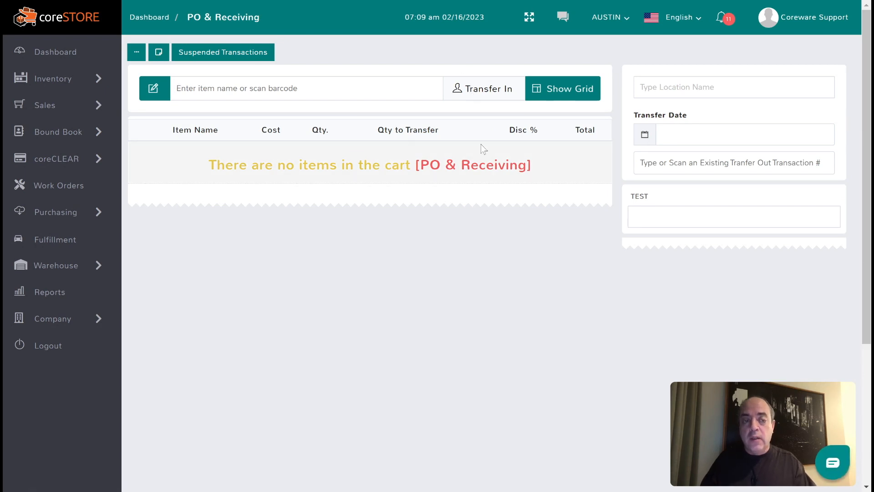
click(613, 21)
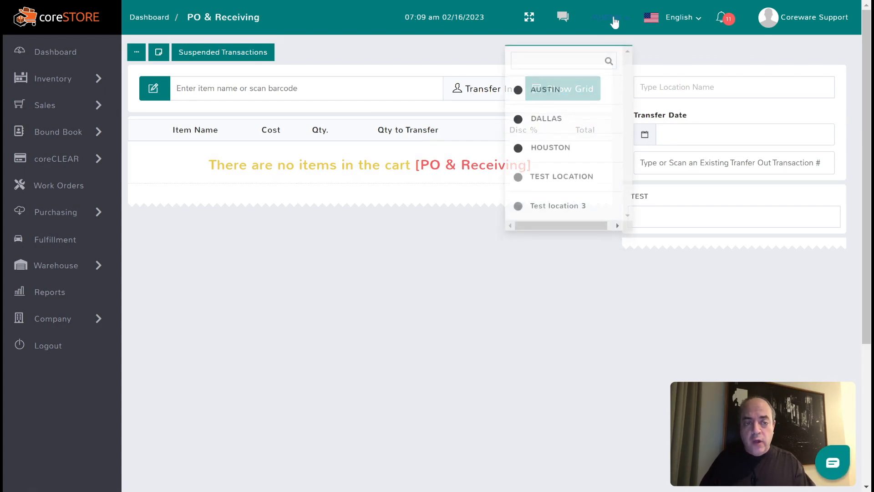
click(543, 138)
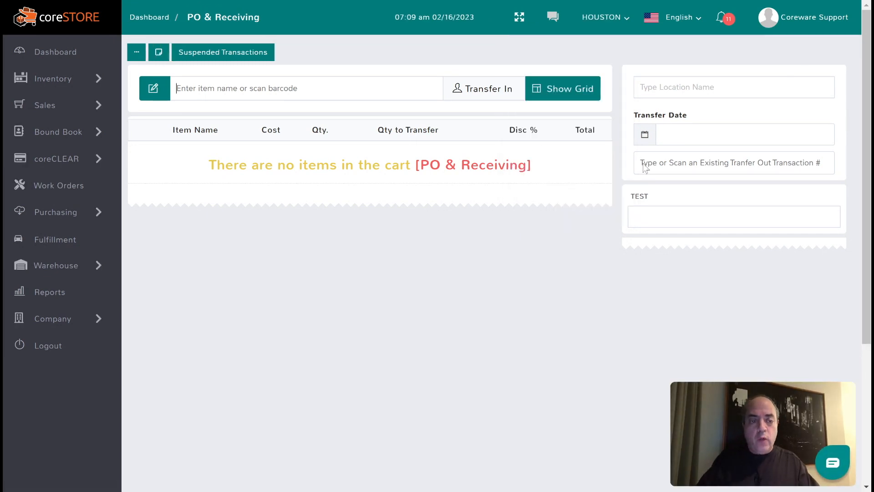
Load existing transfer-out transaction 1531 into the transfer in and set the received quantity to 9
text(1531)
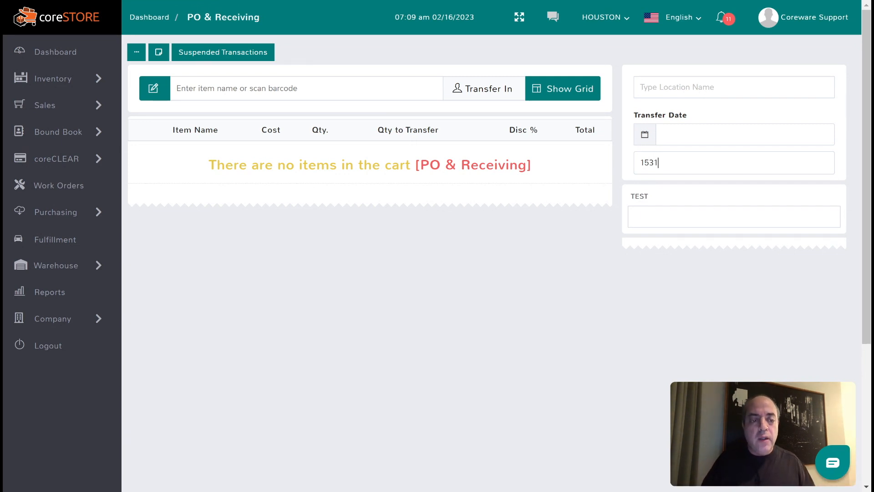
key(Return)
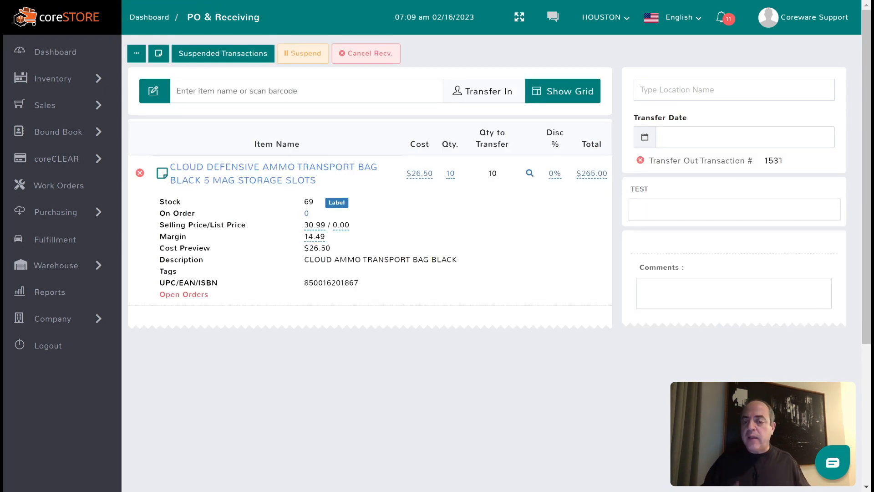
click(451, 175)
text(9)
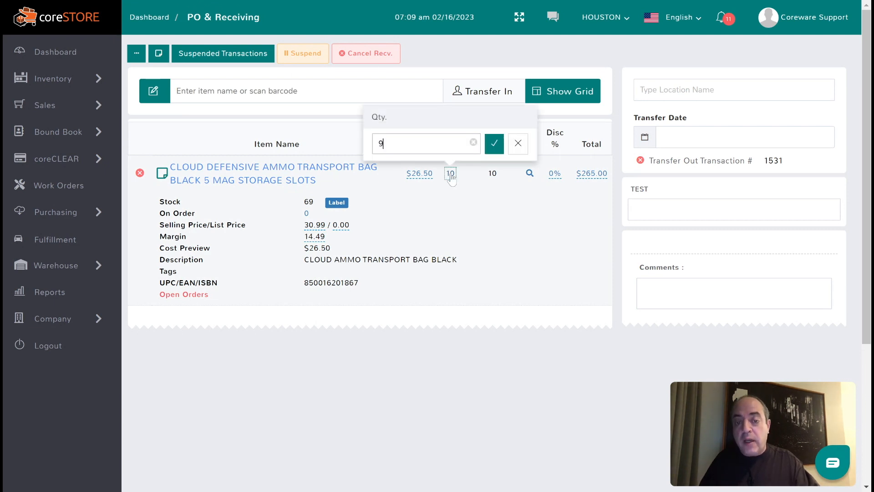
key(Return)
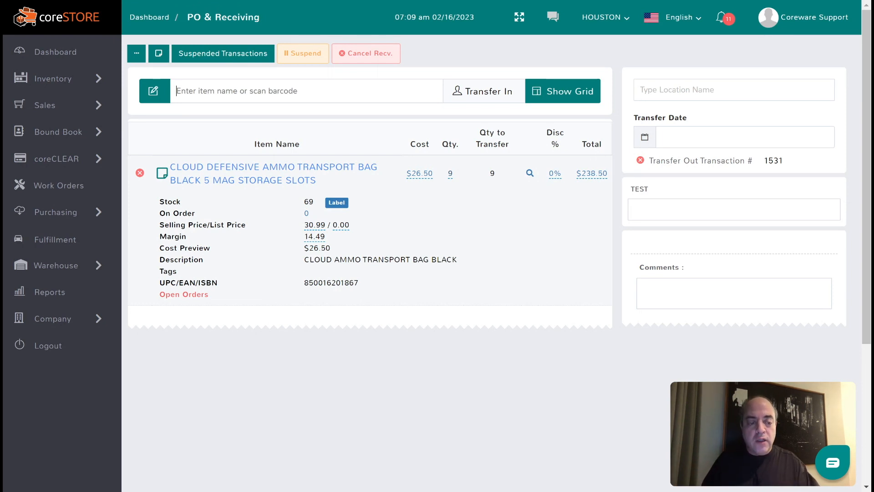
Choose AUSTIN as the originating location and complete the transfer in
scroll(487, 238, down, 3)
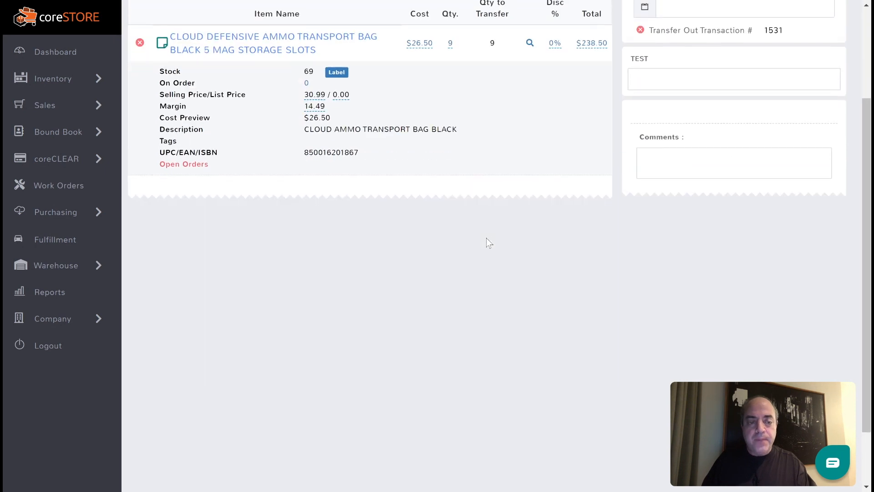
scroll(486, 238, up, 3)
click(710, 89)
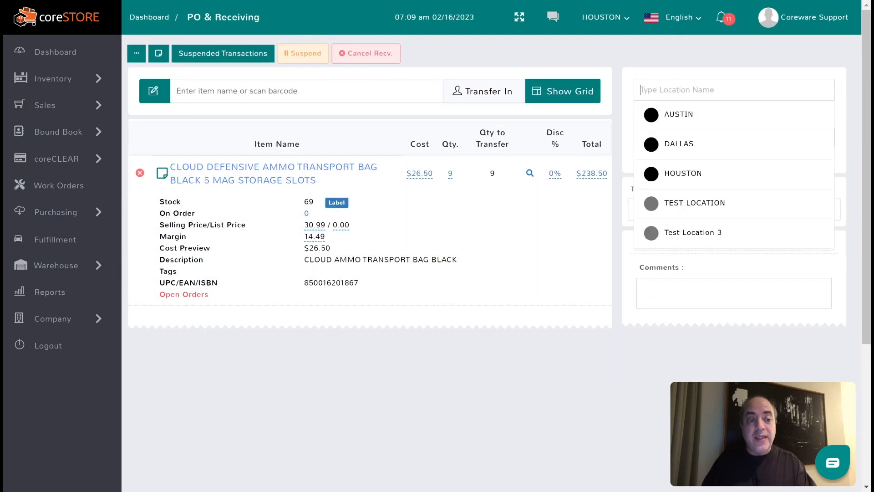
click(665, 118)
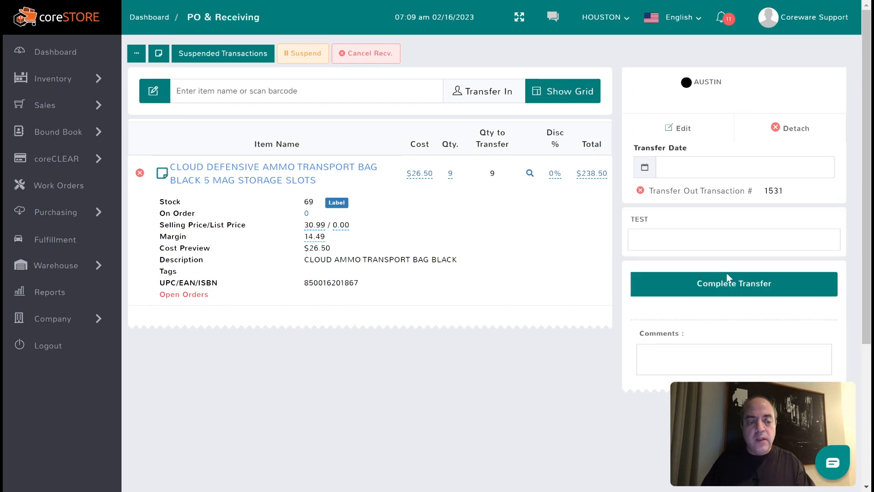
click(730, 287)
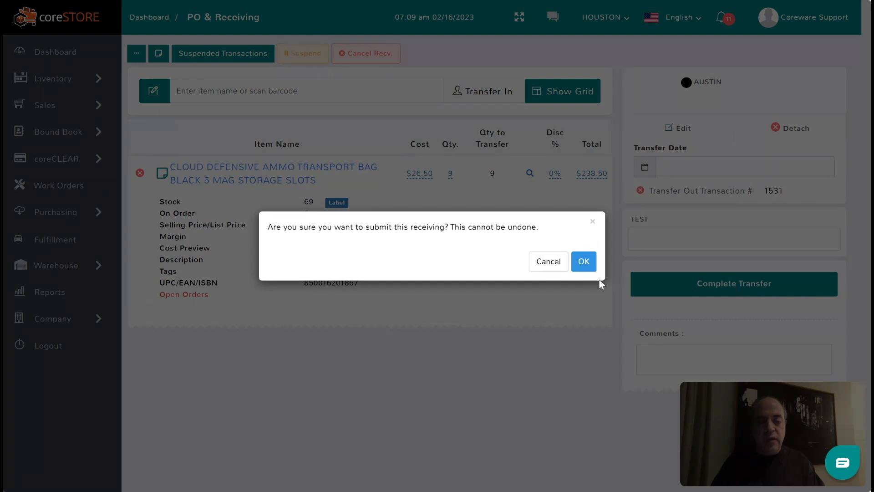
click(585, 263)
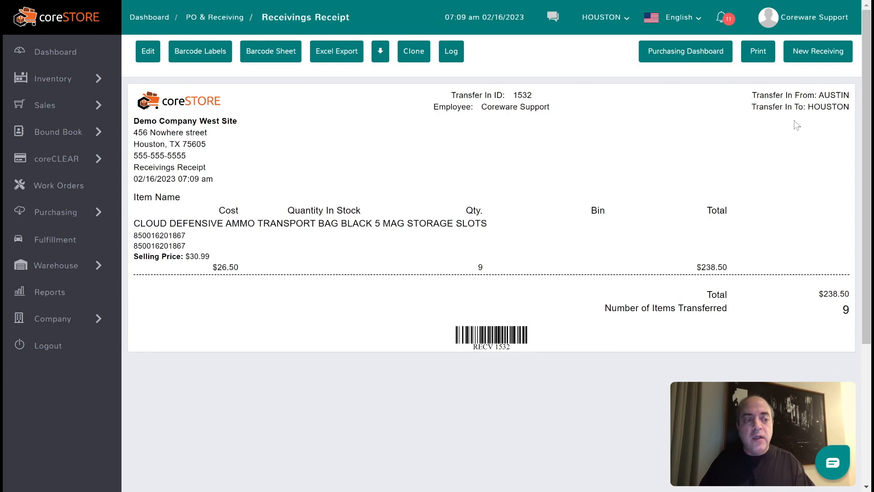
Open the ammo transport bag's item record and examine Austin's In Transit Out and Houston's In Transit In by location
mouse_move(73, 87)
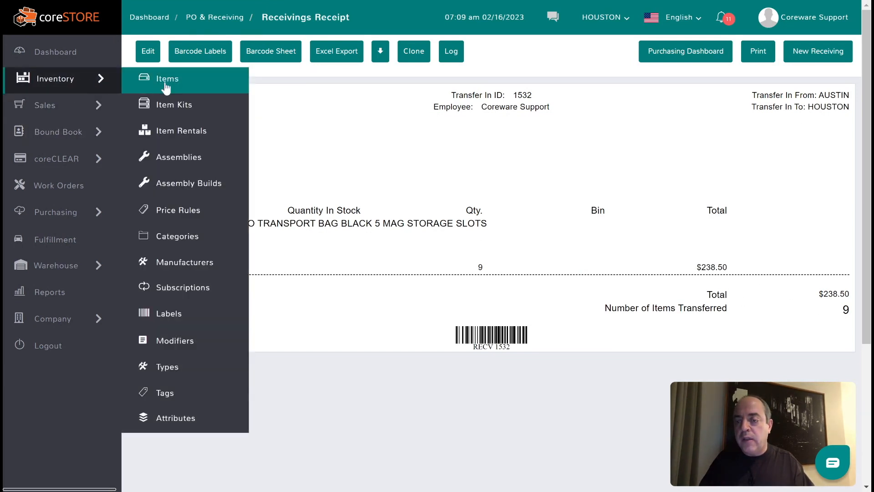
click(167, 87)
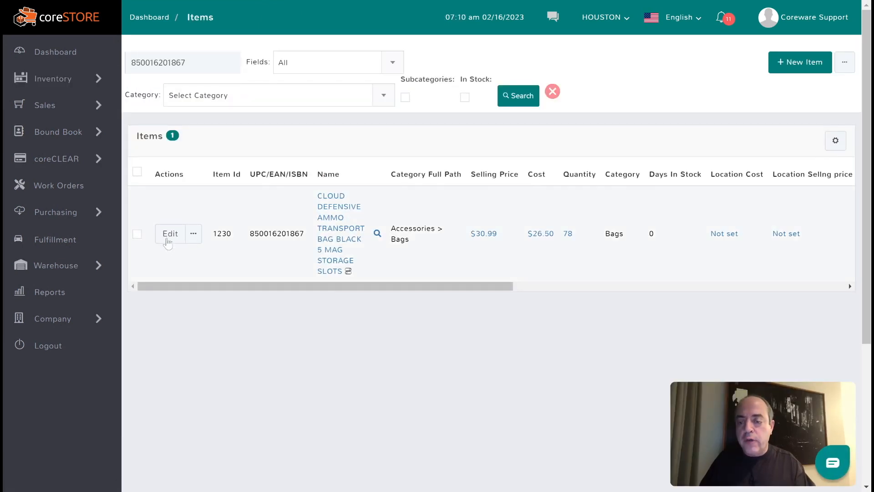
click(171, 235)
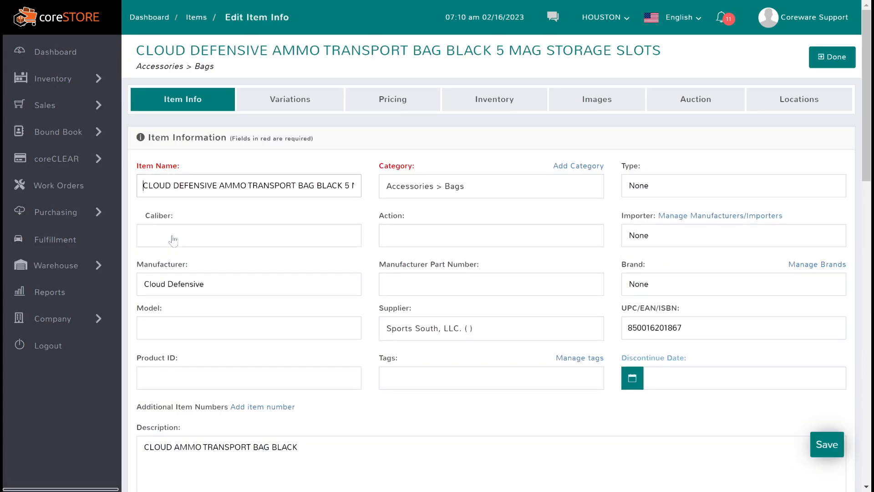
click(793, 104)
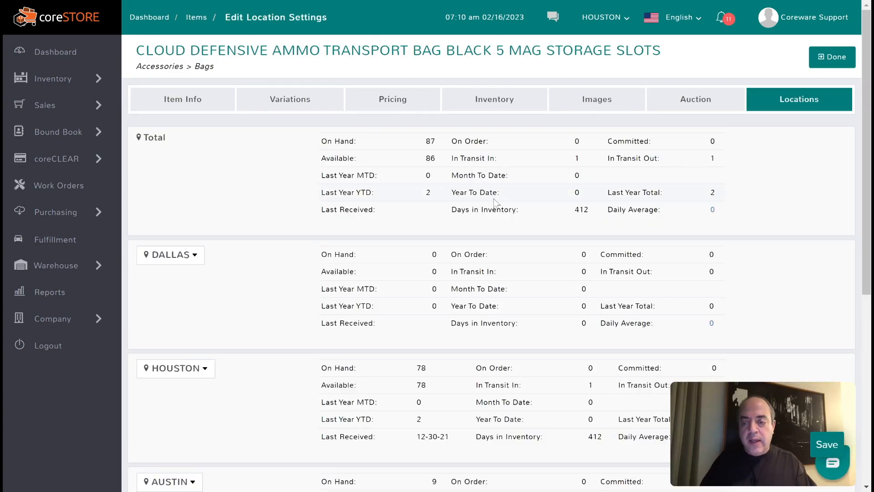
scroll(478, 292, down, 3)
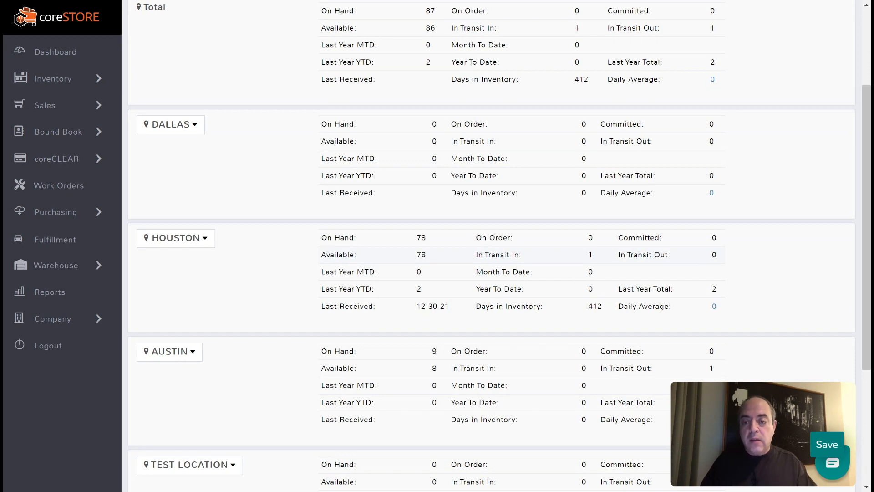
scroll(492, 246, down, 2)
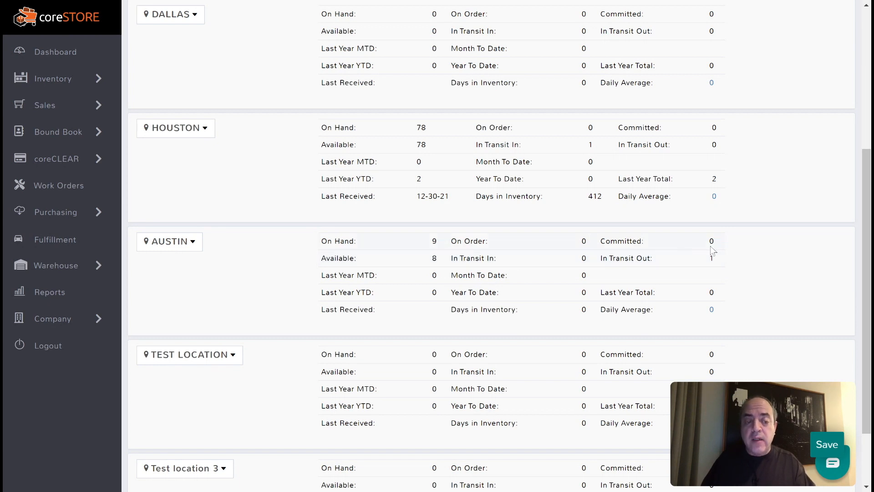
double_click(712, 258)
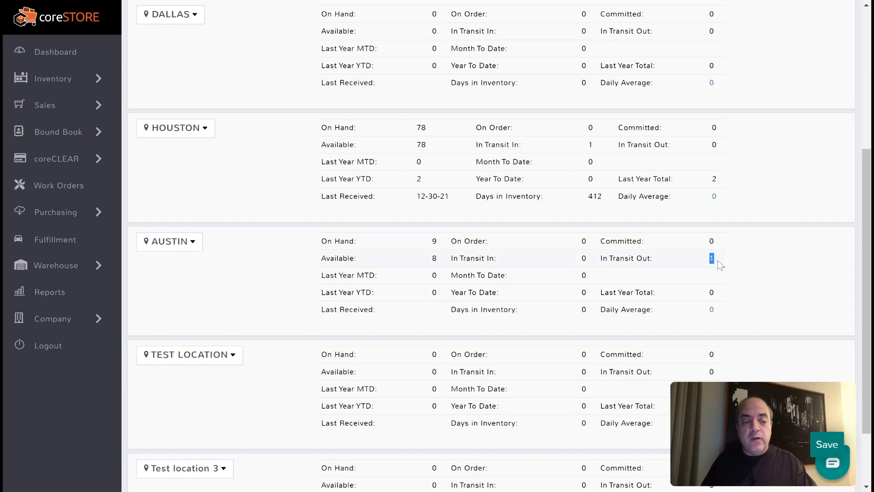
drag(598, 150, 575, 151)
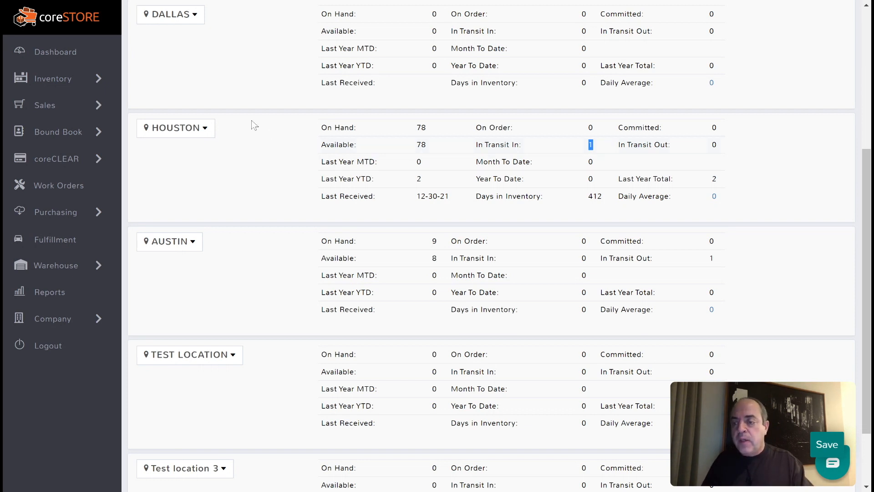
mouse_move(91, 219)
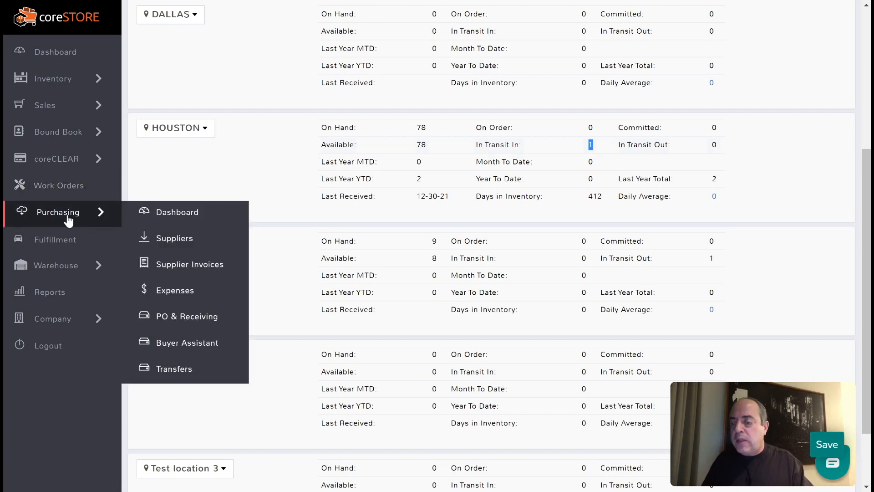
click(164, 214)
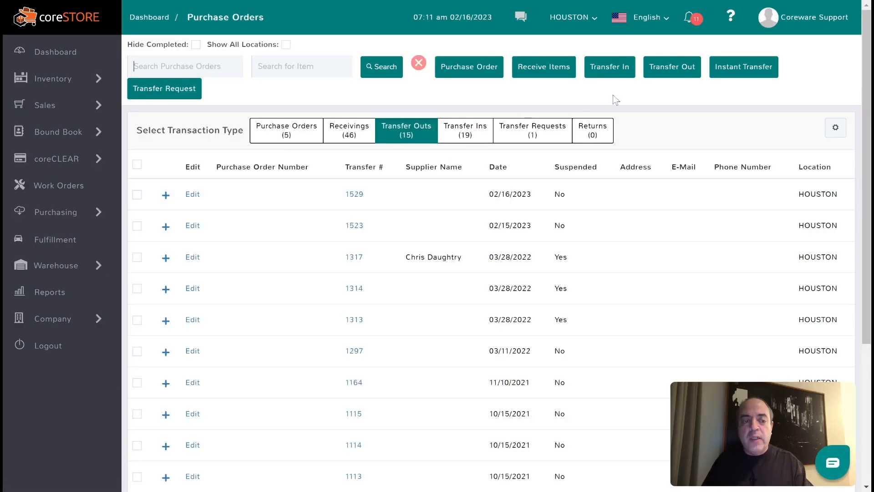
click(738, 75)
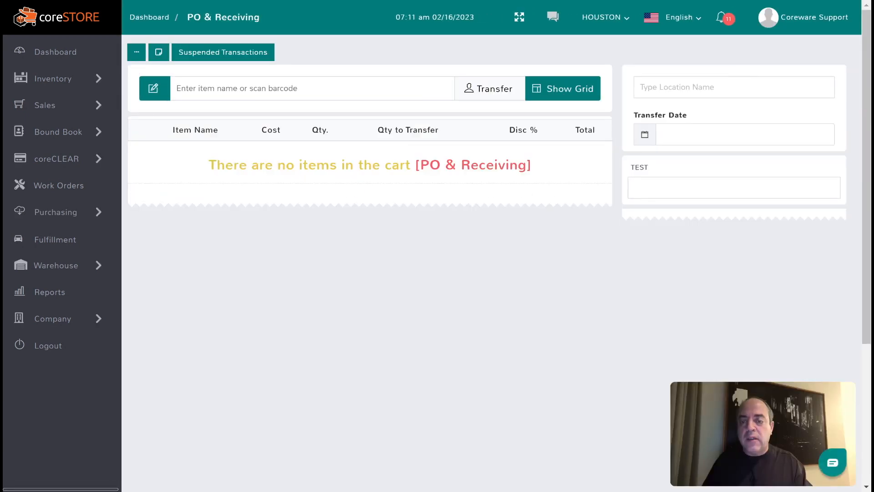
text(850016201867)
key(Return)
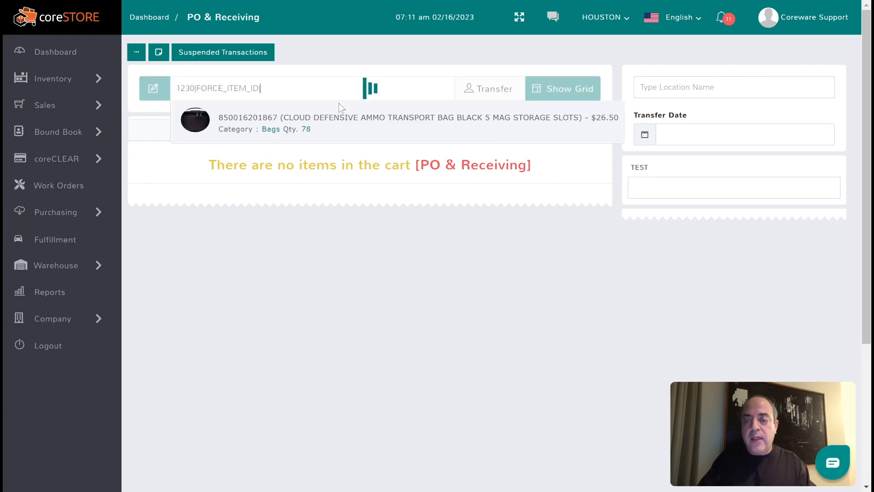
Choose DALLAS as the instant transfer's destination and complete the transfer
click(692, 90)
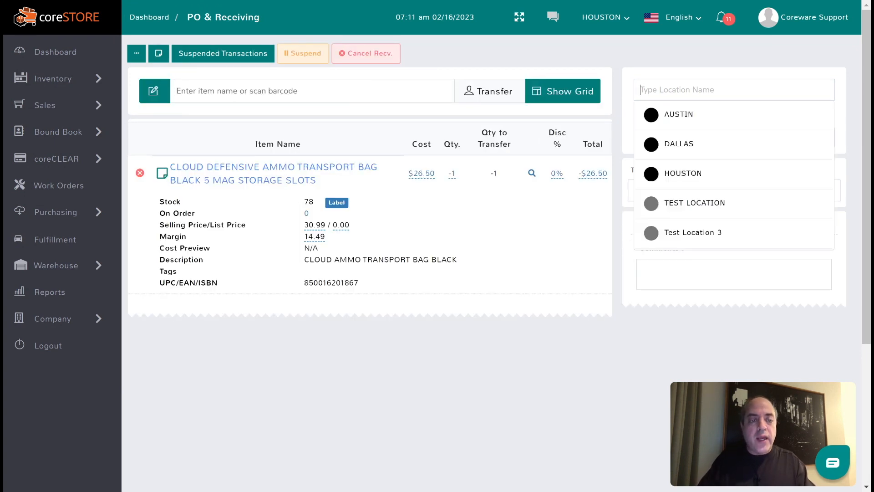
text(dall)
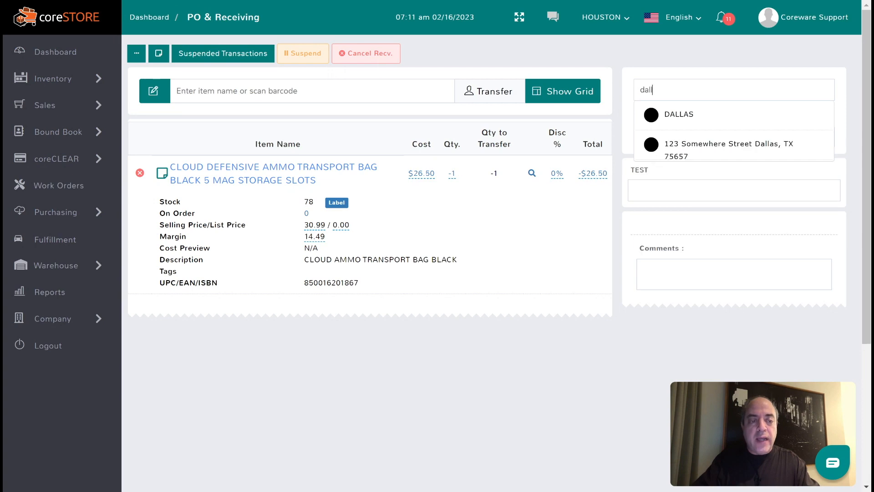
click(674, 120)
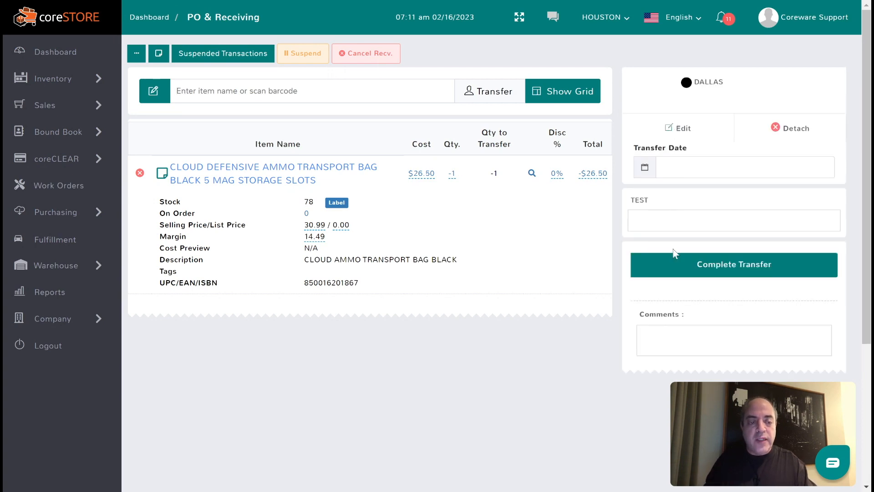
click(740, 273)
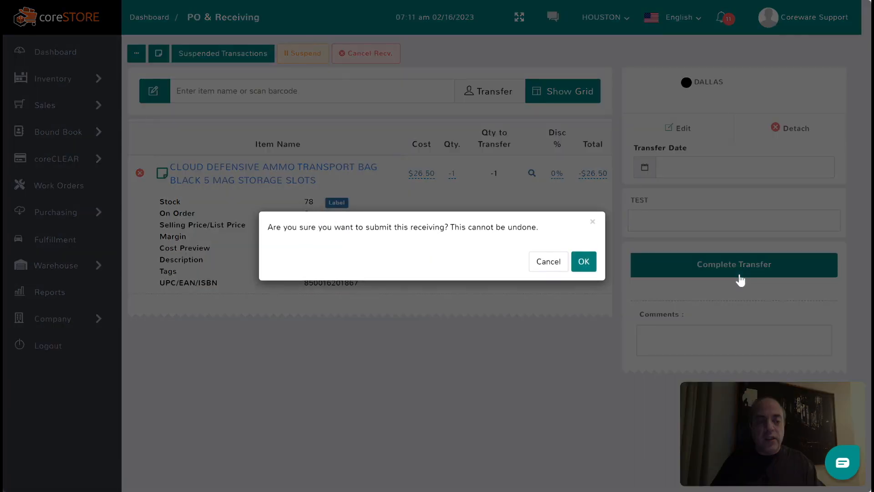
click(582, 260)
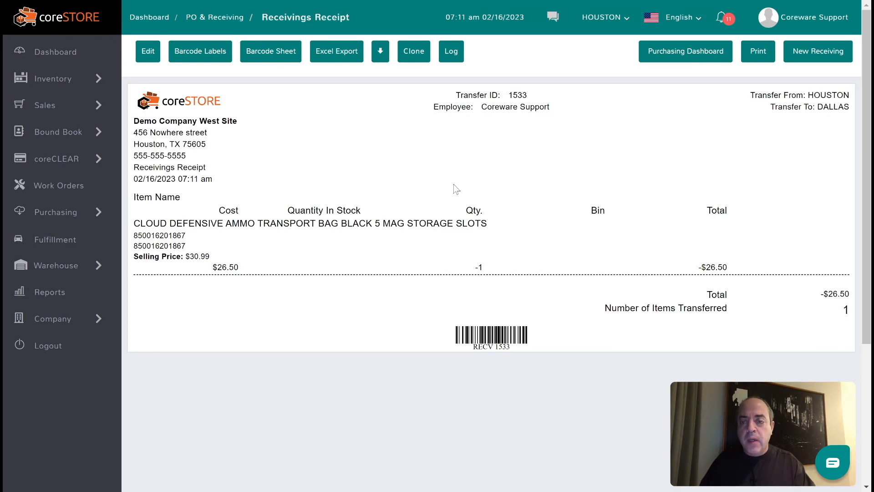
click(674, 49)
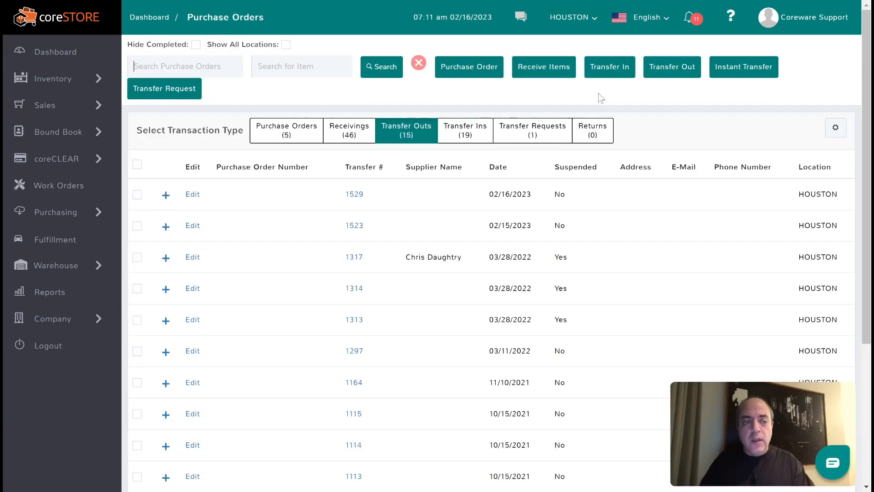
click(173, 92)
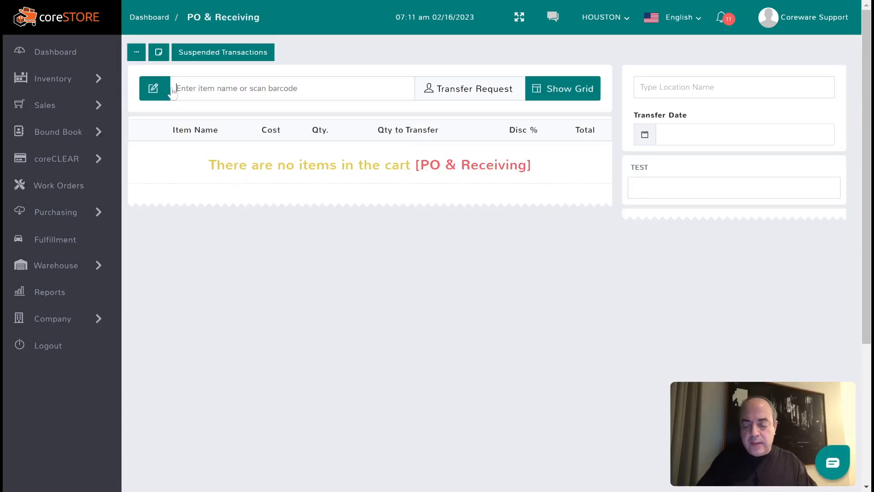
text(850016201867)
key(Return)
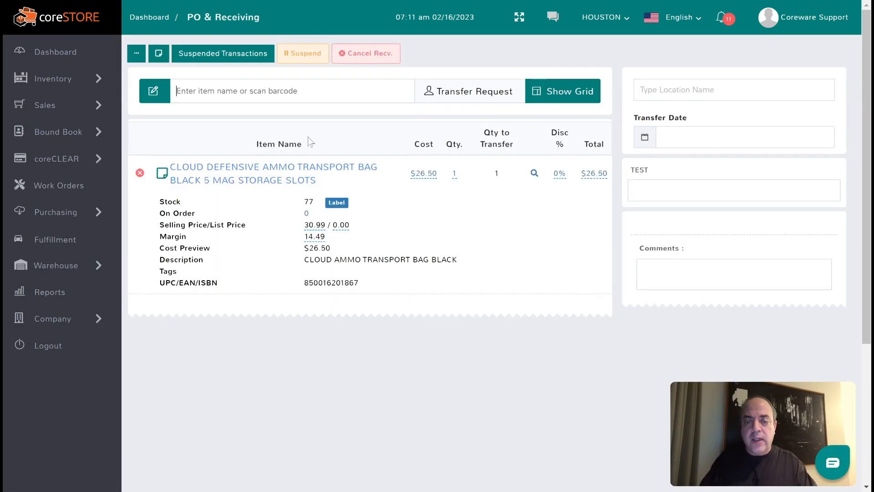
click(455, 176)
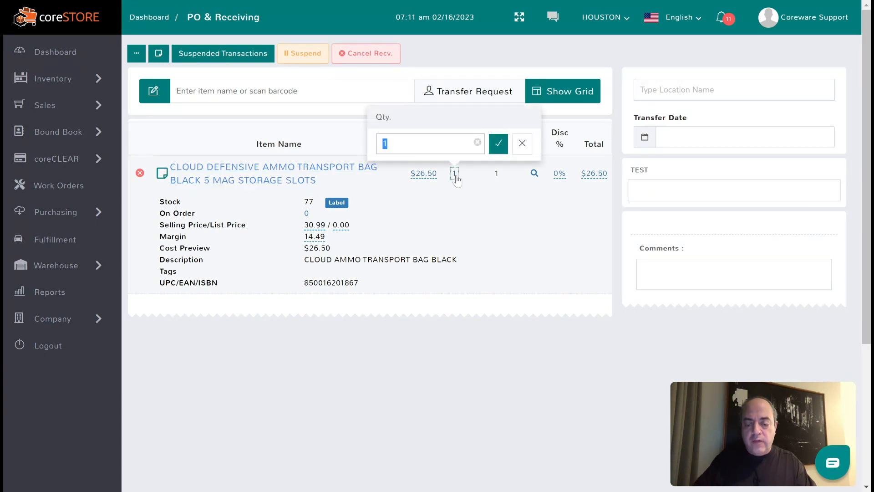
text(5)
key(Return)
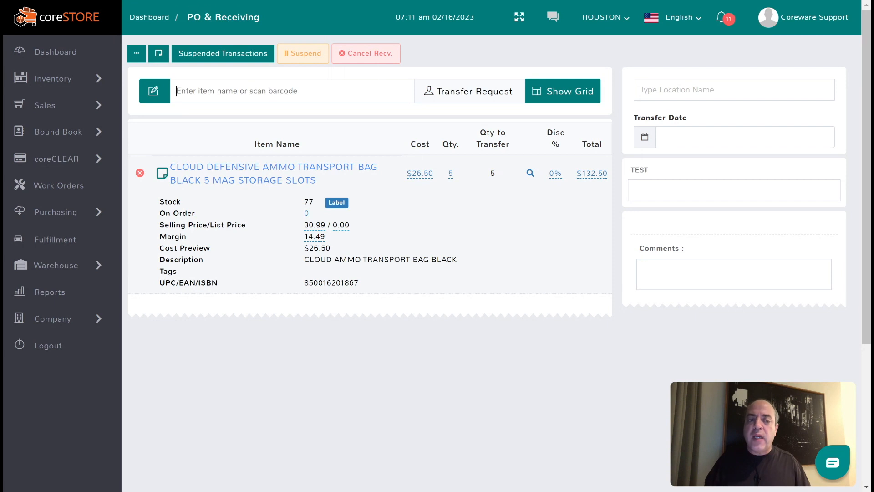
Choose AUSTIN as the transfer request's location and submit the request
click(690, 91)
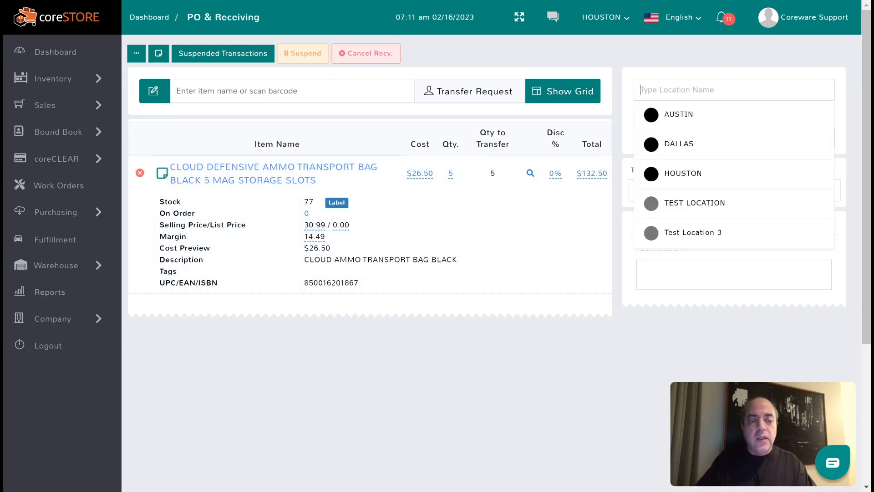
text(aus)
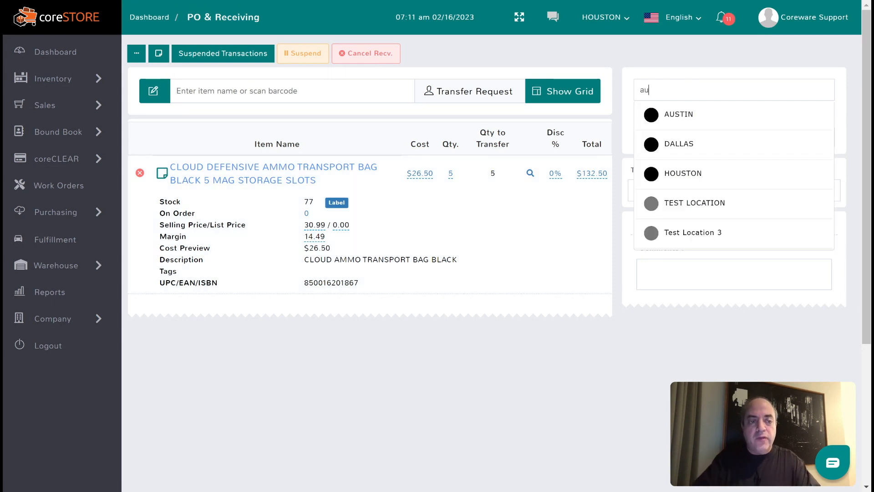
click(679, 115)
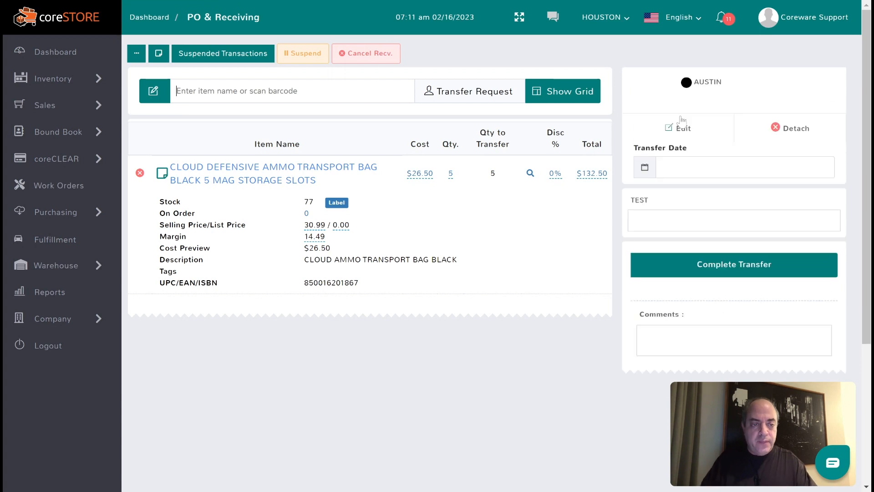
click(723, 266)
click(583, 259)
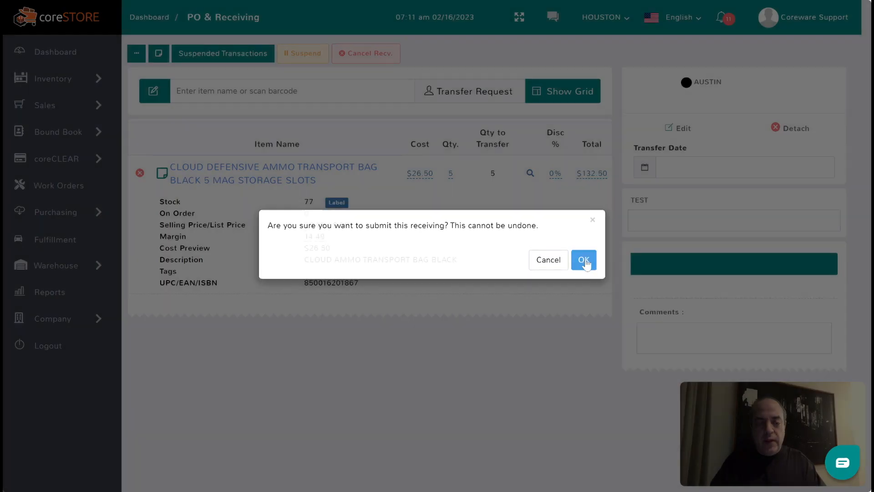